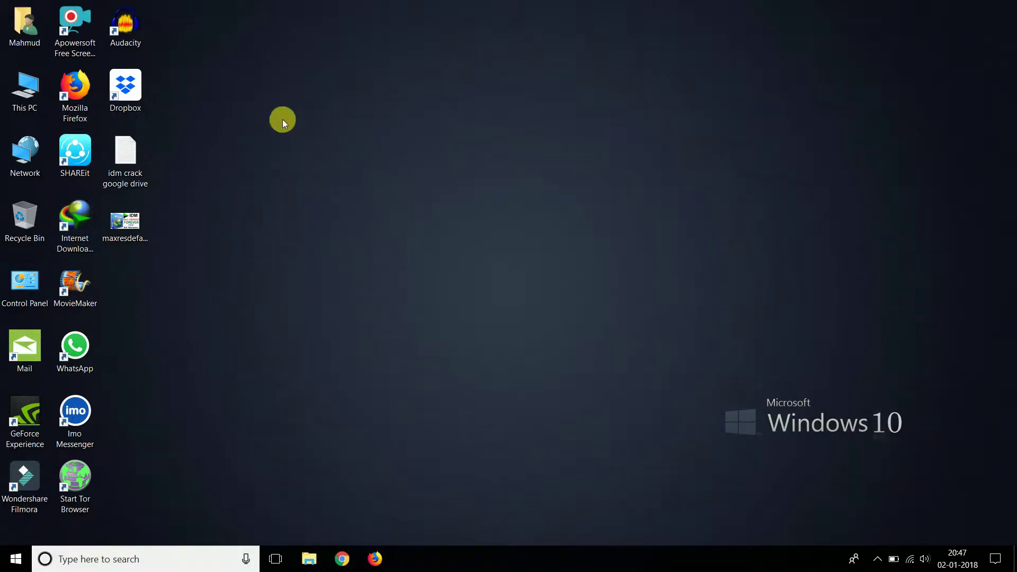
Open Internet Download Manager from the desktop, view its Registration options, and close the window
right_click(282, 122)
click(303, 159)
click(82, 212)
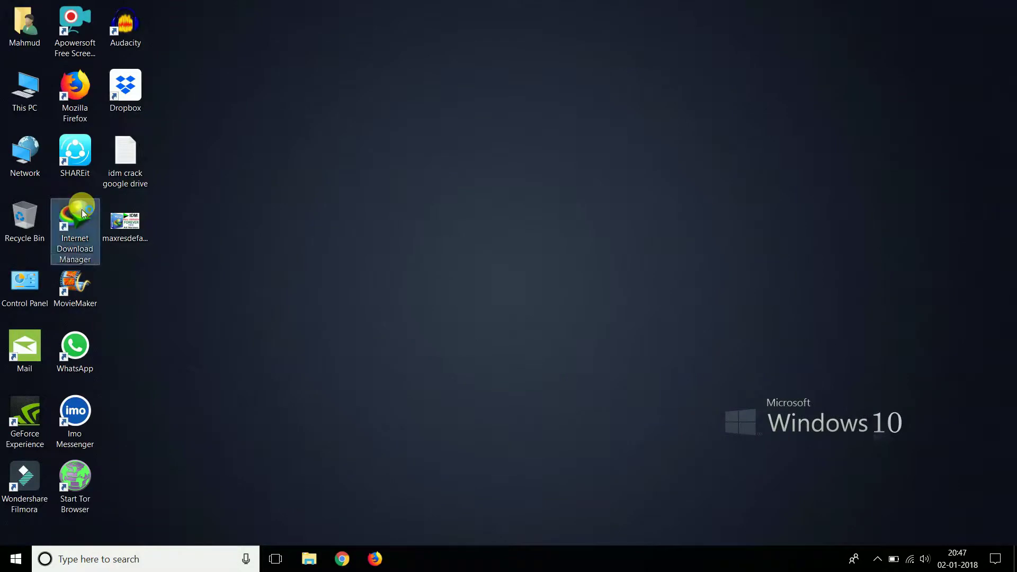
double_click(82, 212)
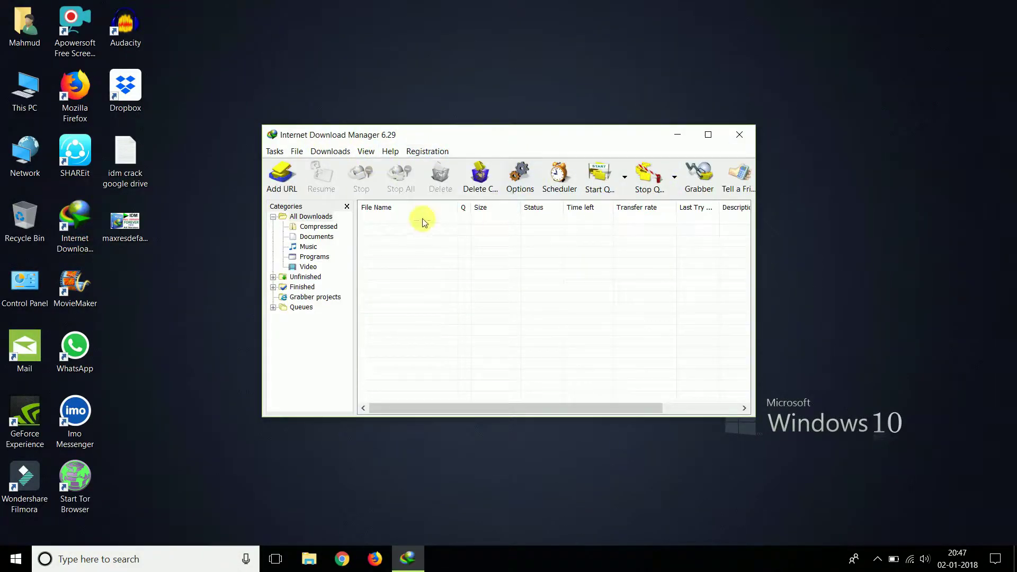
click(436, 152)
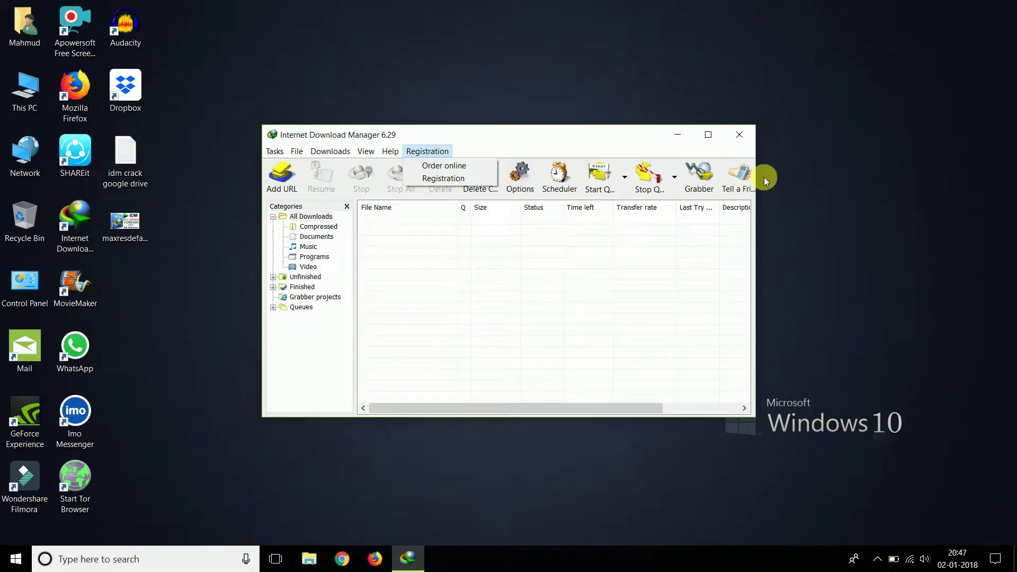
click(738, 135)
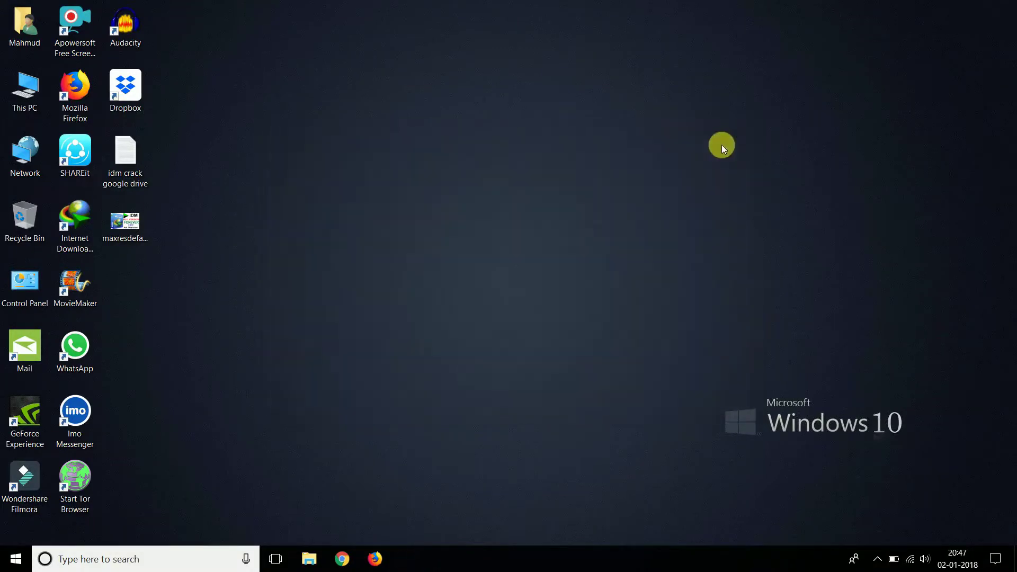
right_click(279, 157)
click(297, 195)
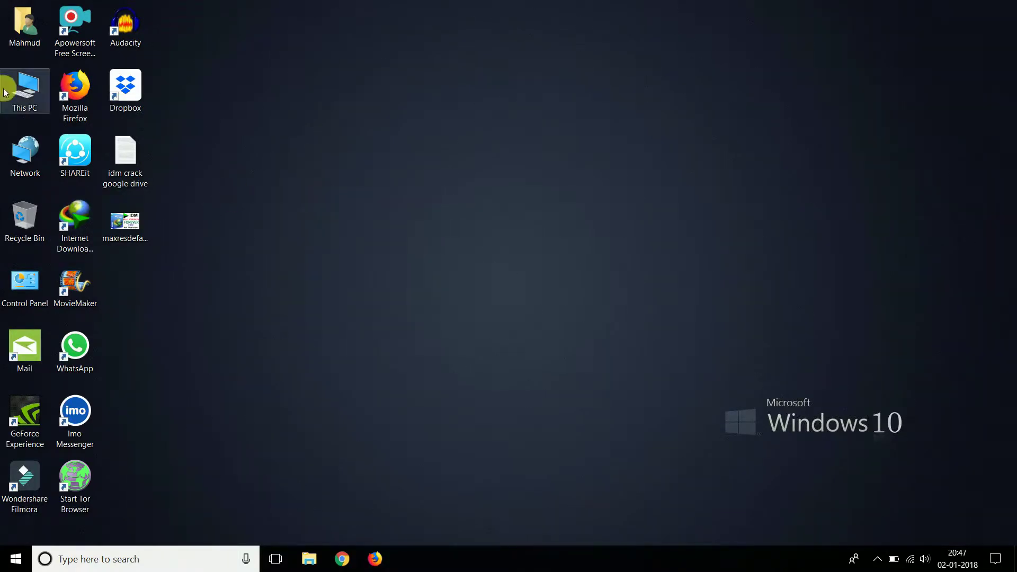
click(21, 96)
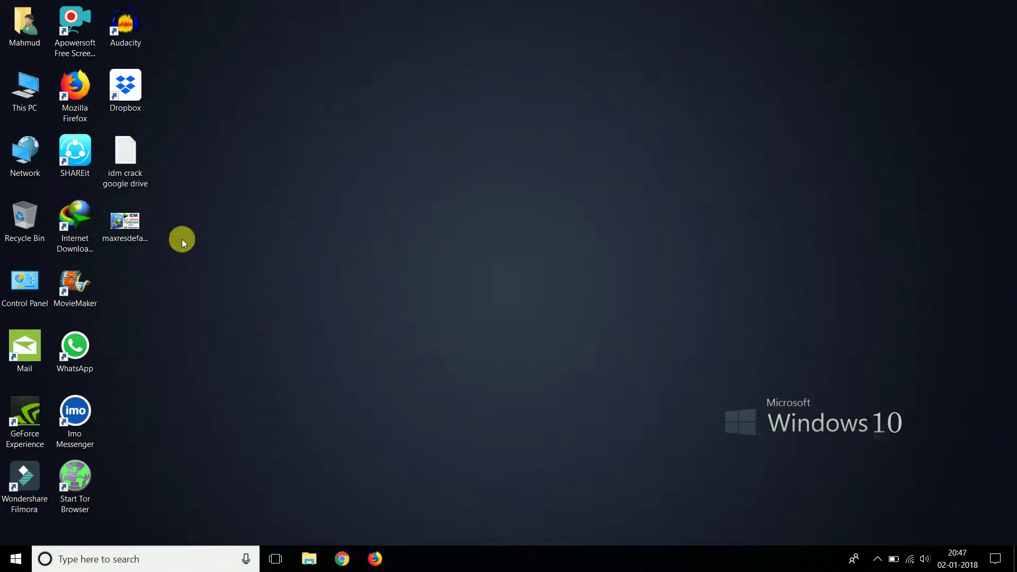
right_click(255, 60)
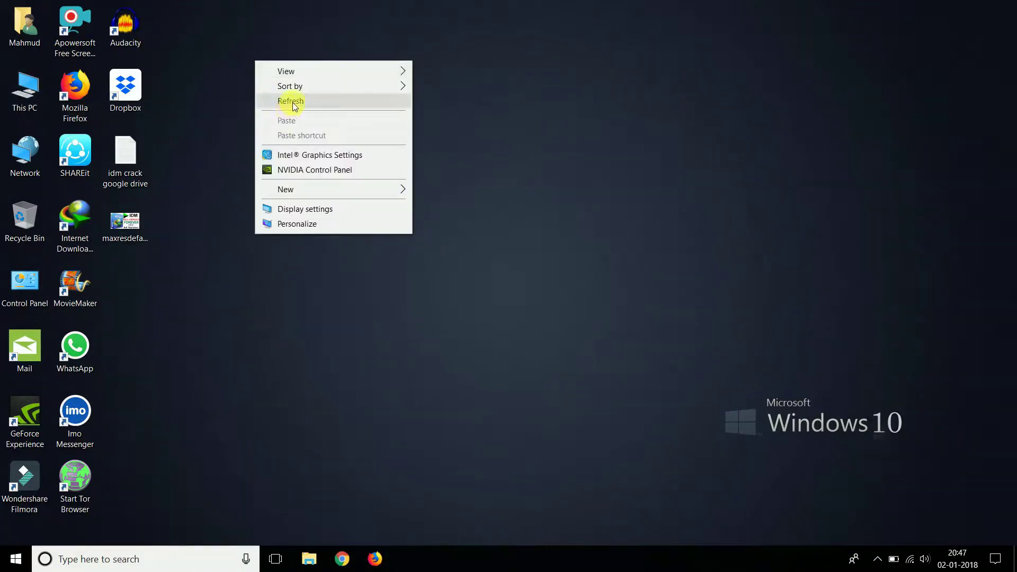
click(283, 100)
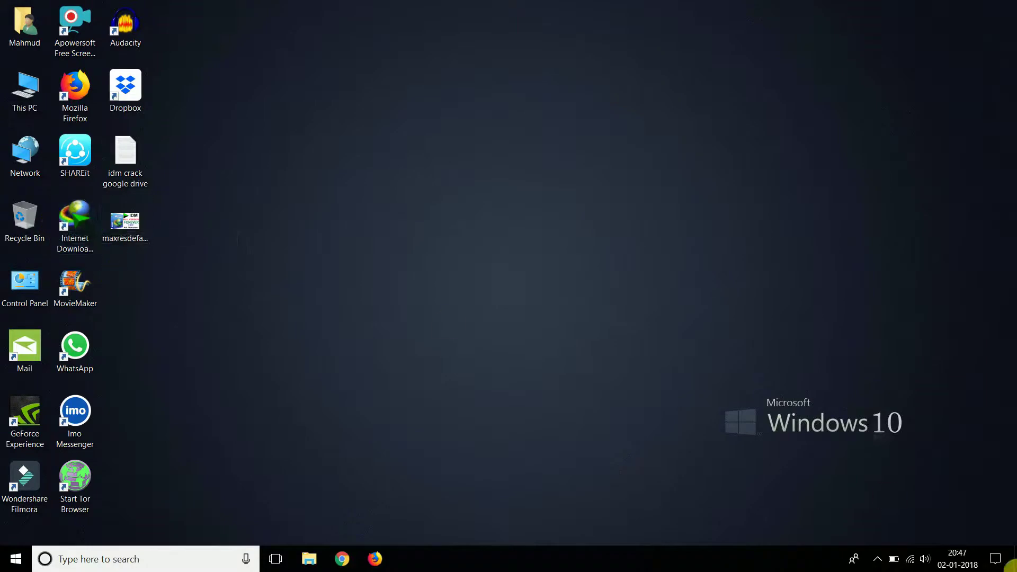
Exit Internet Download Manager completely so it is no longer running in the background
click(877, 562)
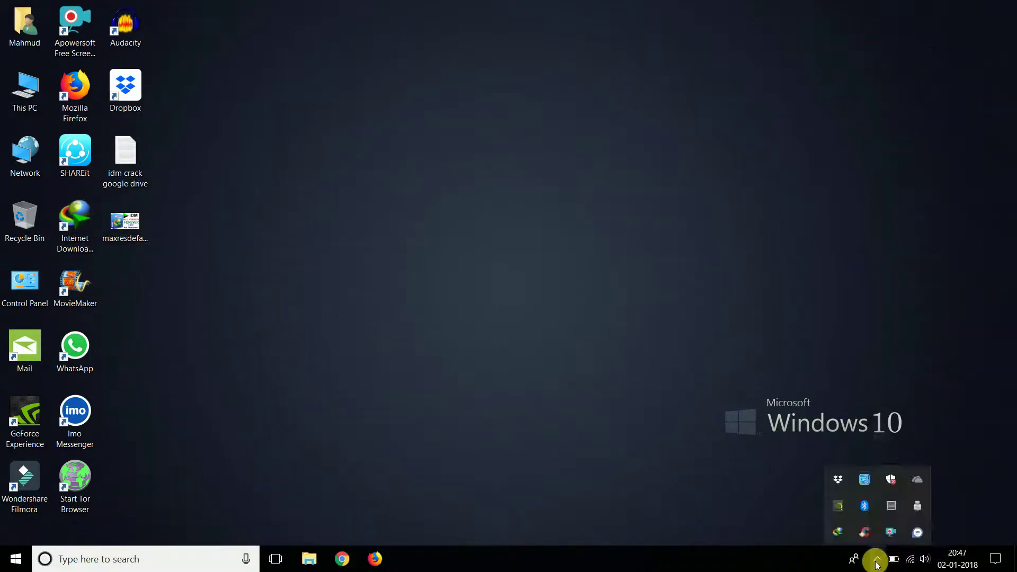
right_click(840, 534)
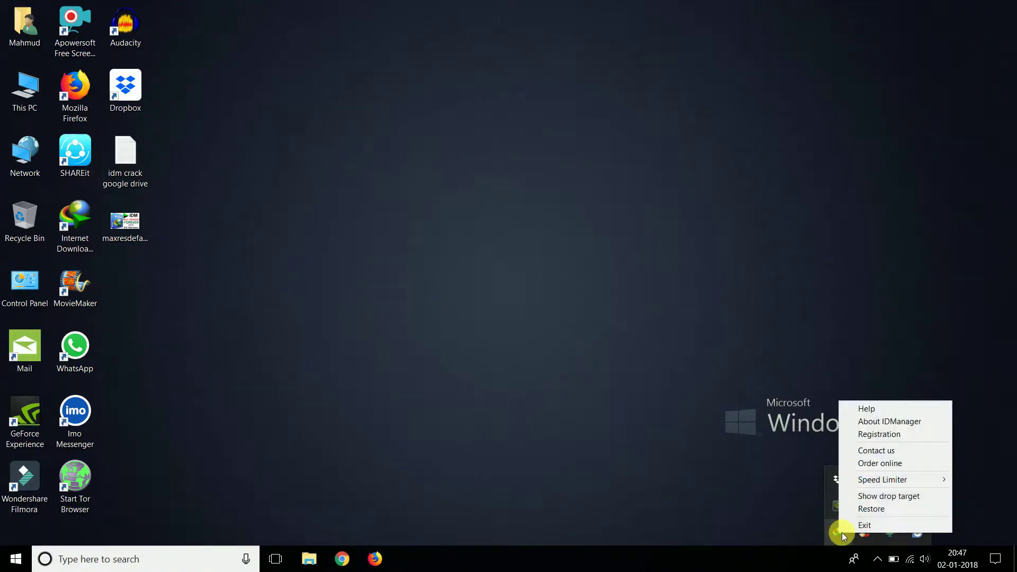
click(872, 524)
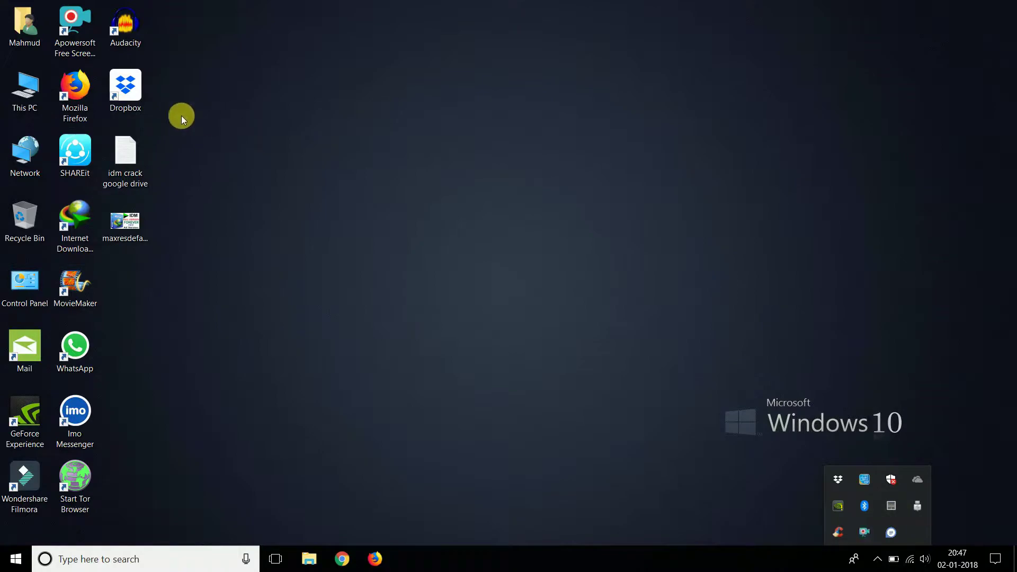
Open the Full folder inside the Internet Download Manager folder on the Softwares (E:) drive
double_click(23, 95)
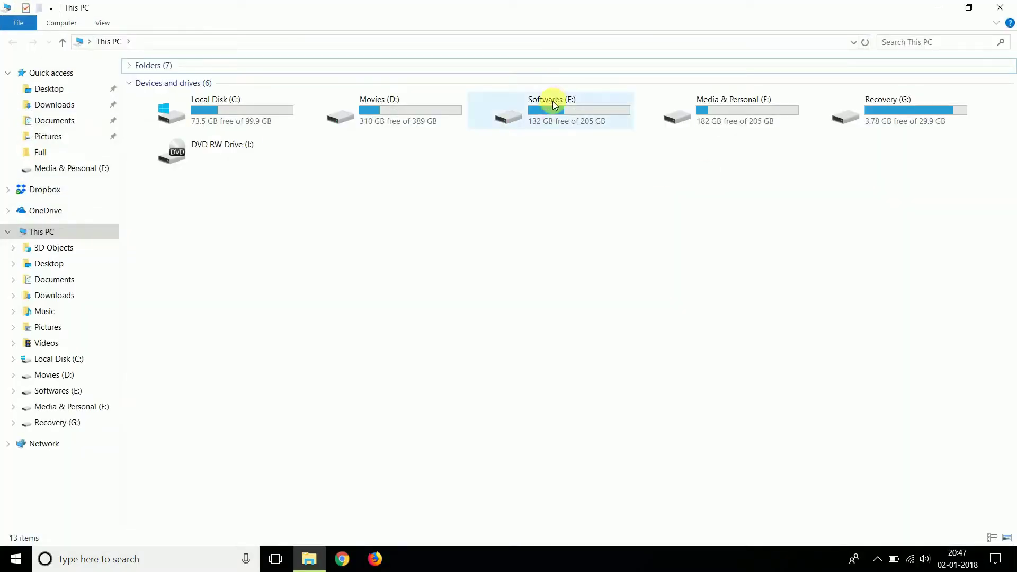
double_click(551, 114)
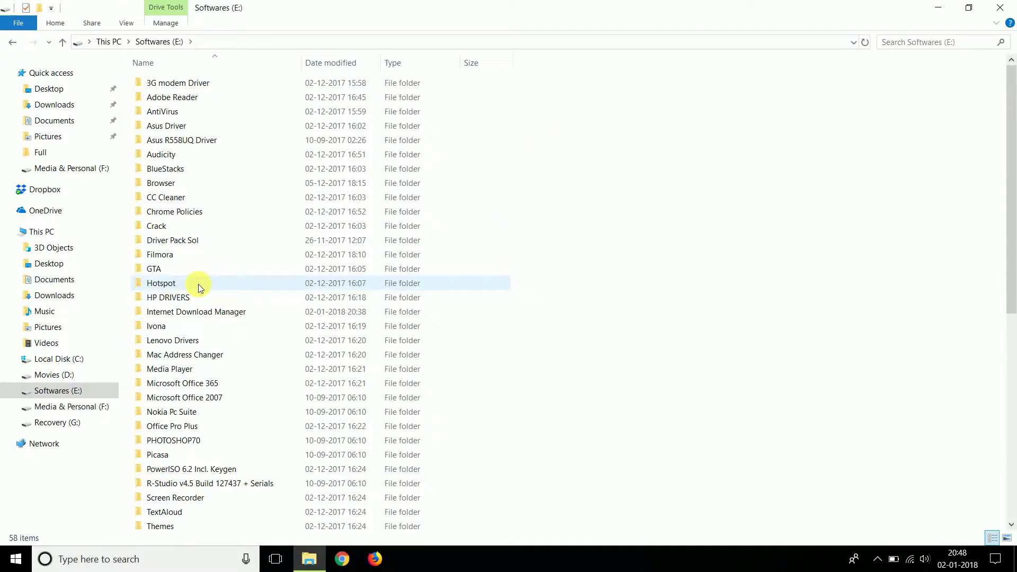
mouse_move(199, 284)
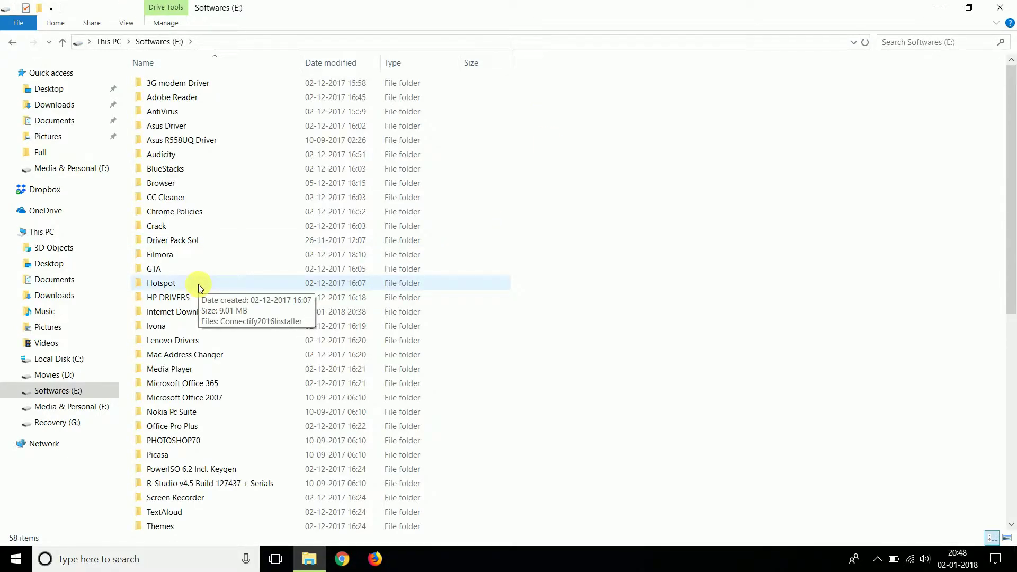
double_click(189, 312)
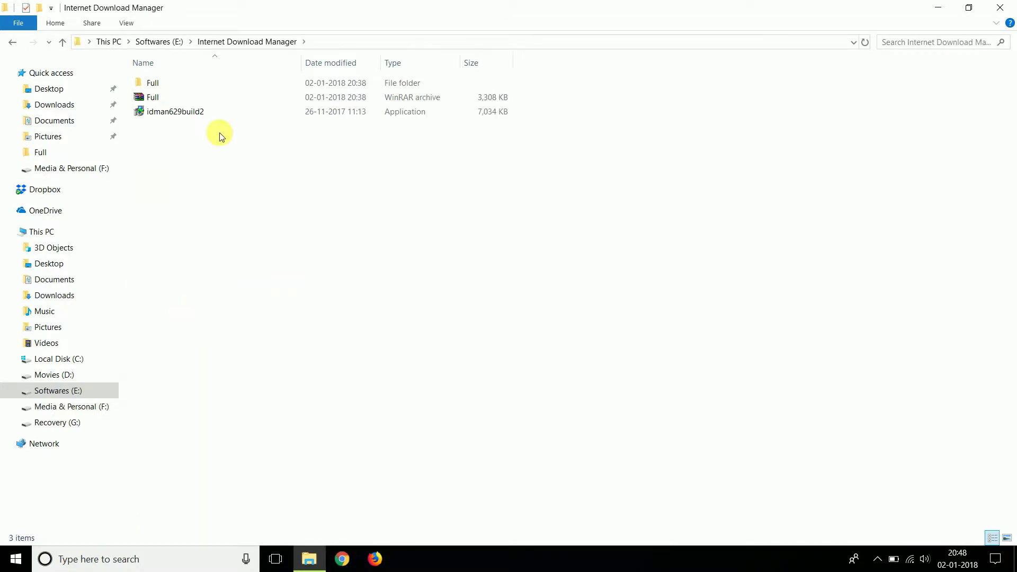
double_click(175, 83)
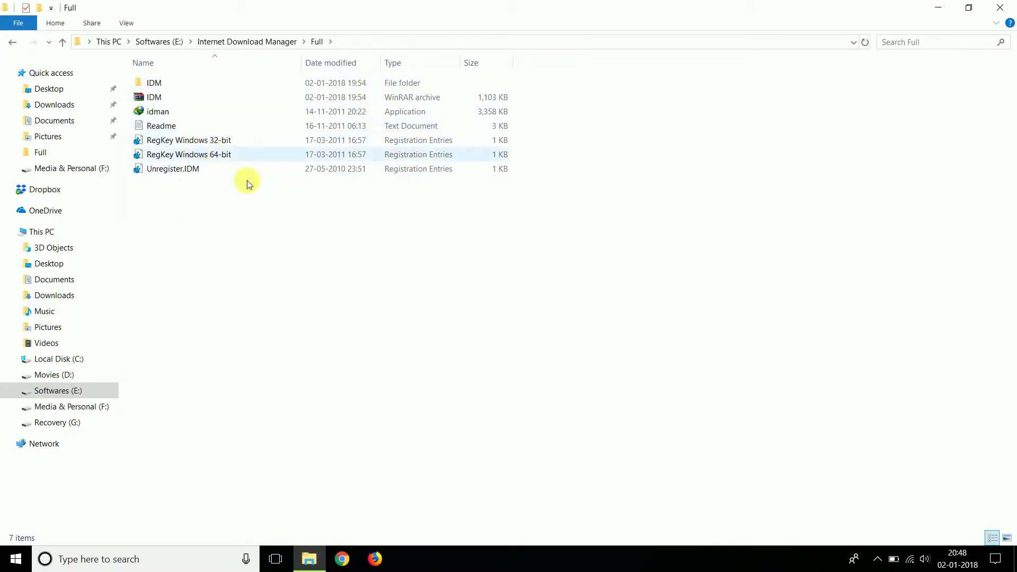
Read the installation instructions in the Readme text file and close it
double_click(169, 127)
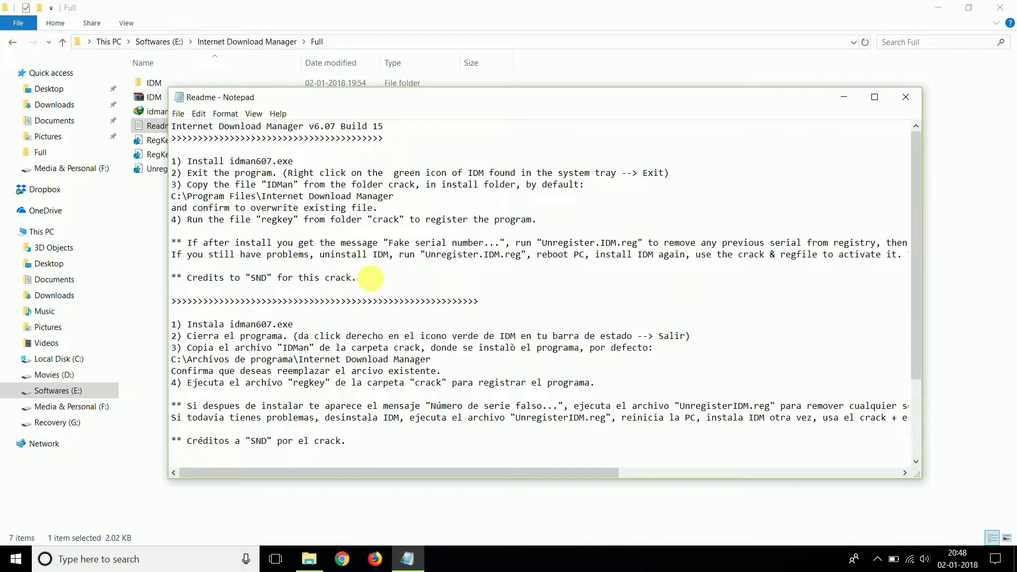
click(907, 99)
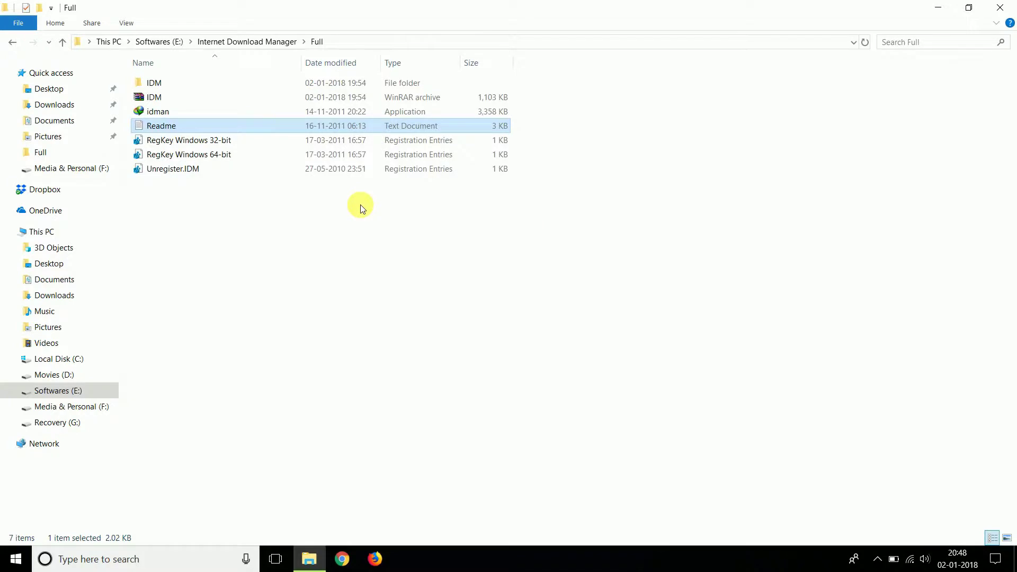
click(874, 562)
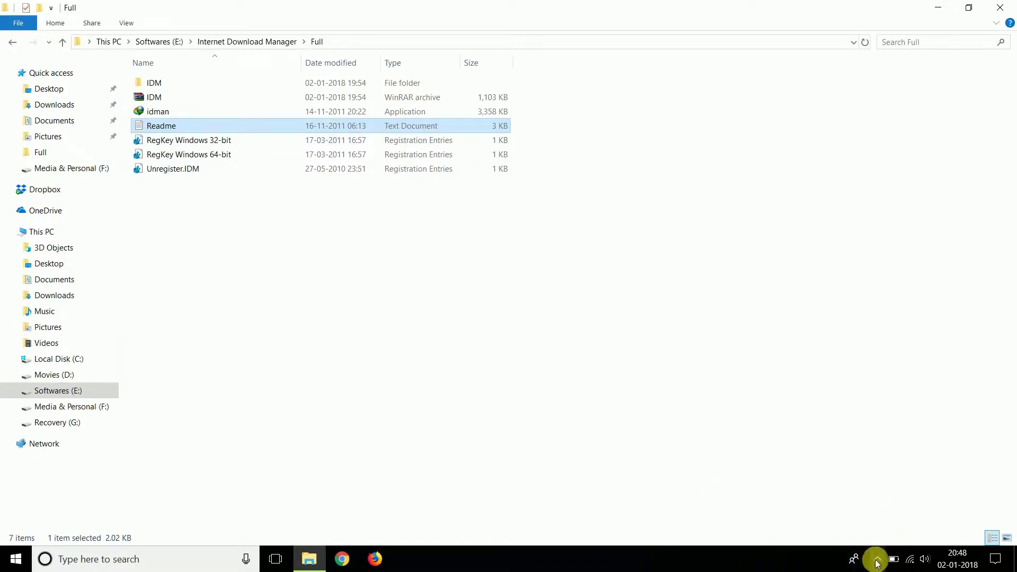
click(172, 130)
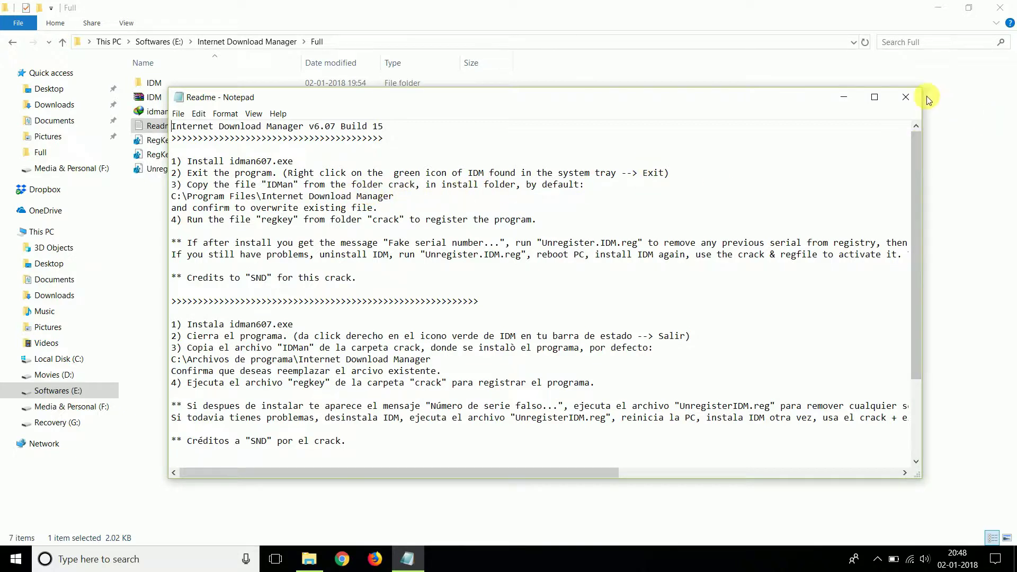
click(902, 97)
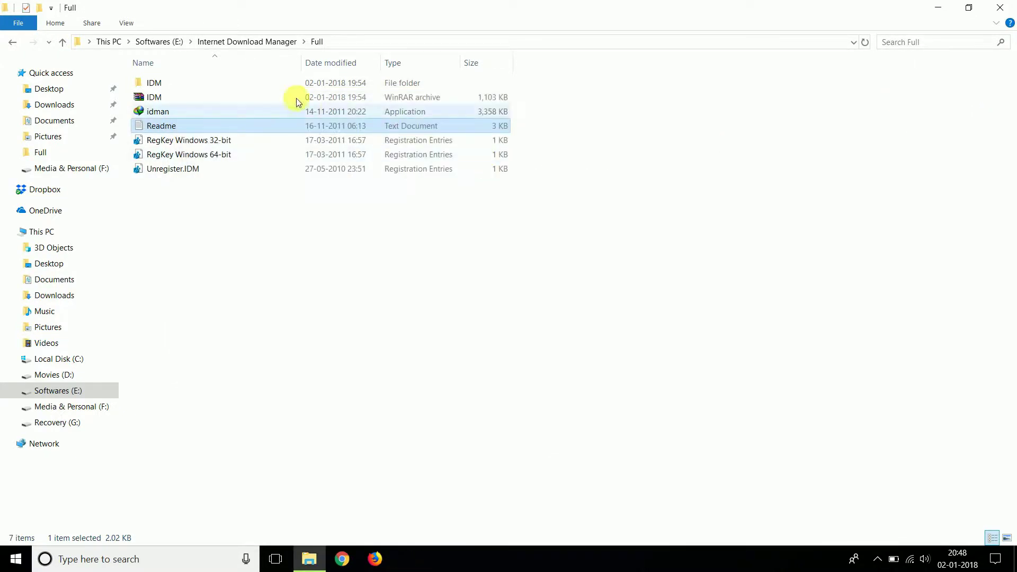
Copy the idman application from the IDM subfolder of the Full folder
double_click(178, 81)
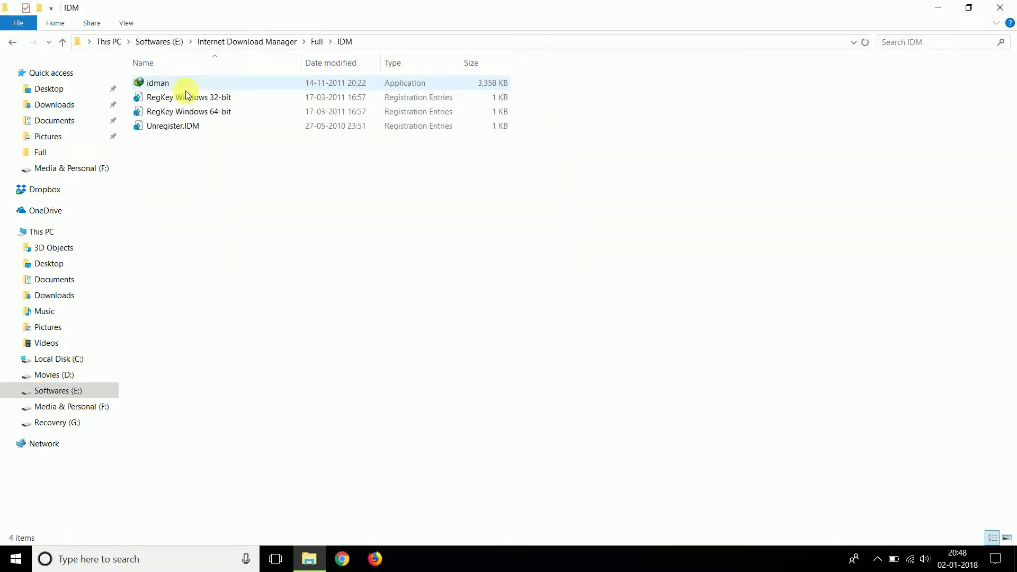
click(165, 87)
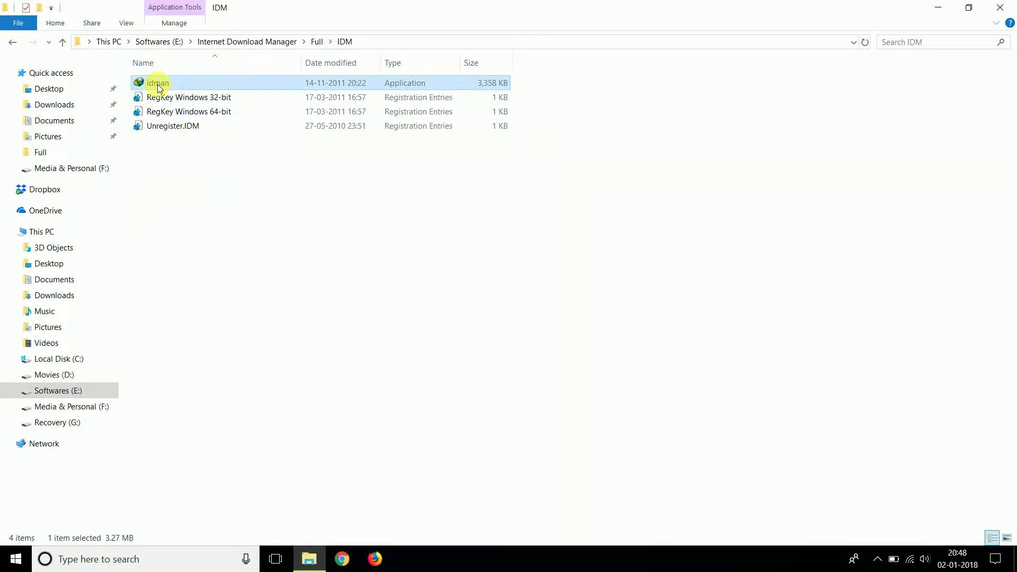
key(shift+F10)
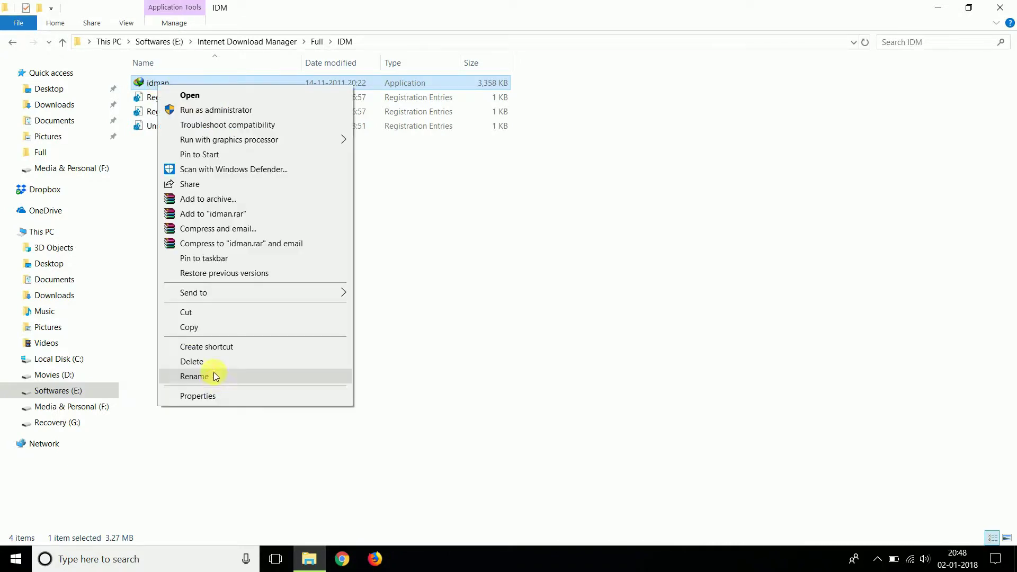
click(199, 327)
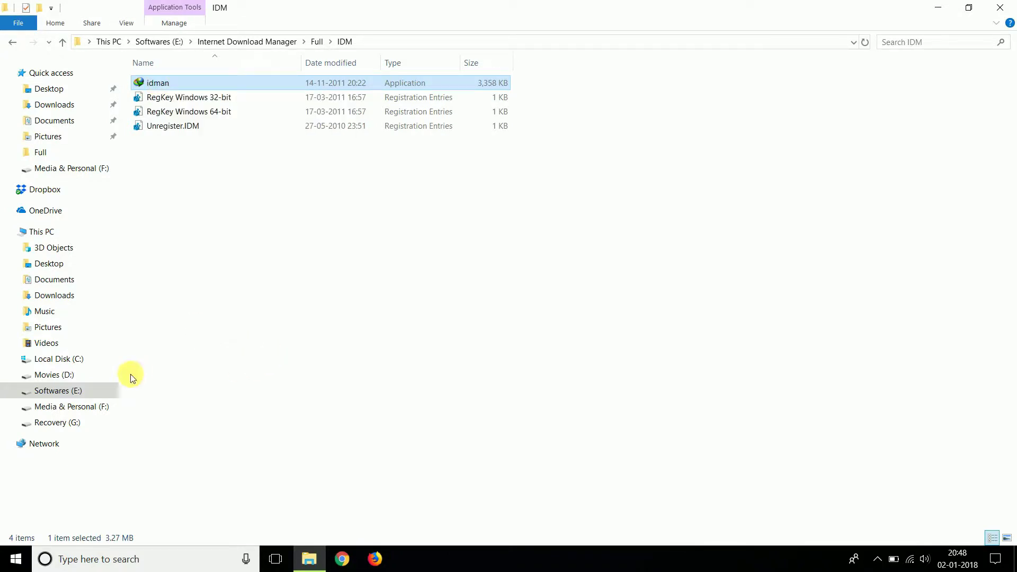
Minimize the current folder window and open C:\Program Files (x86)\Internet Download Manager in a new one
click(937, 9)
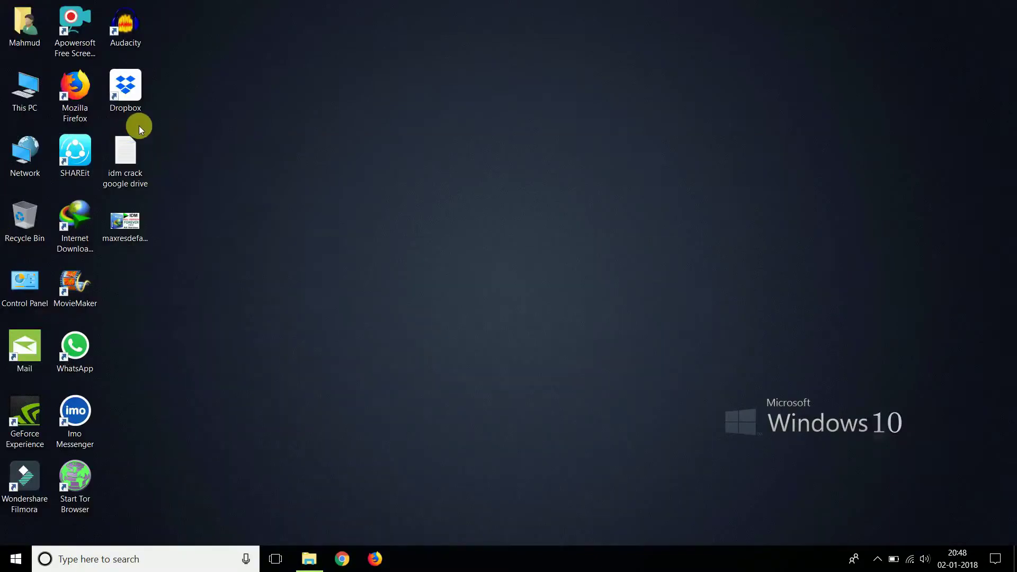
double_click(25, 91)
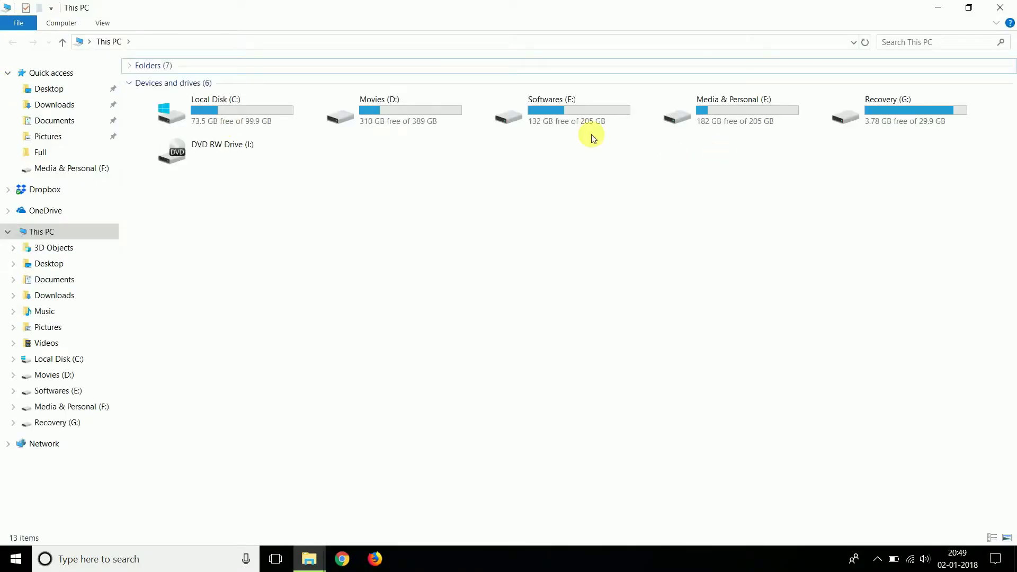
double_click(252, 107)
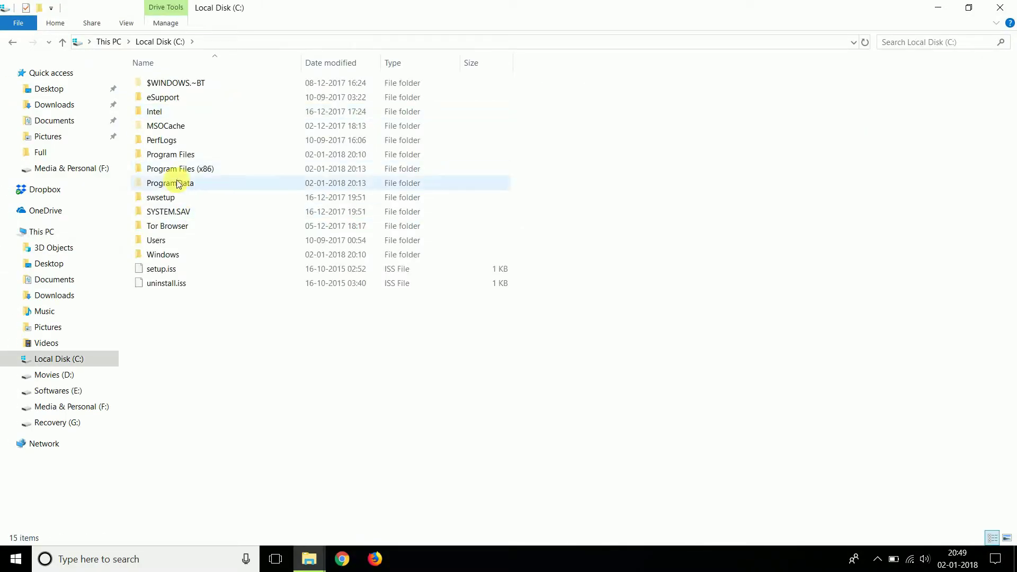
double_click(201, 168)
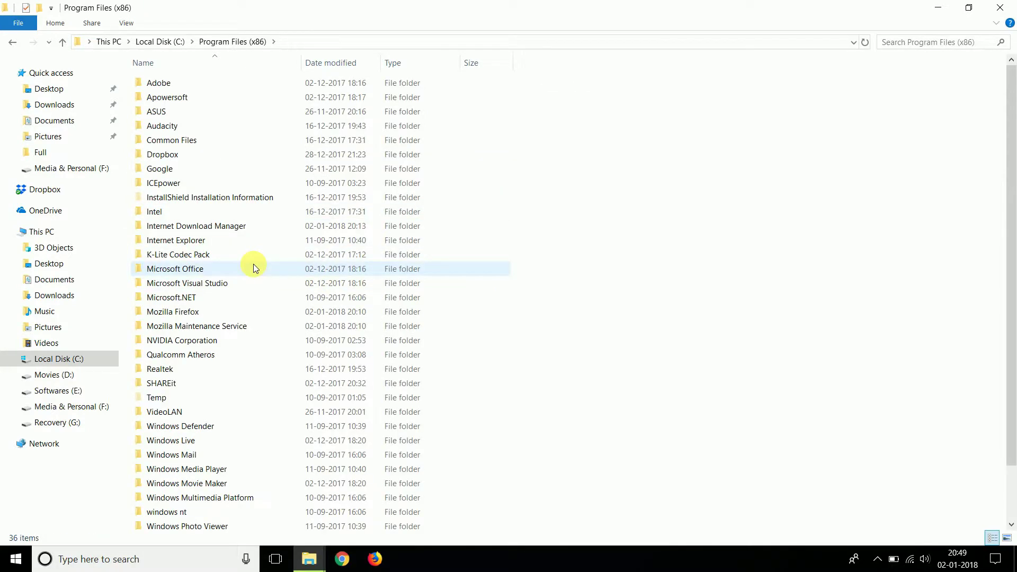
mouse_move(253, 265)
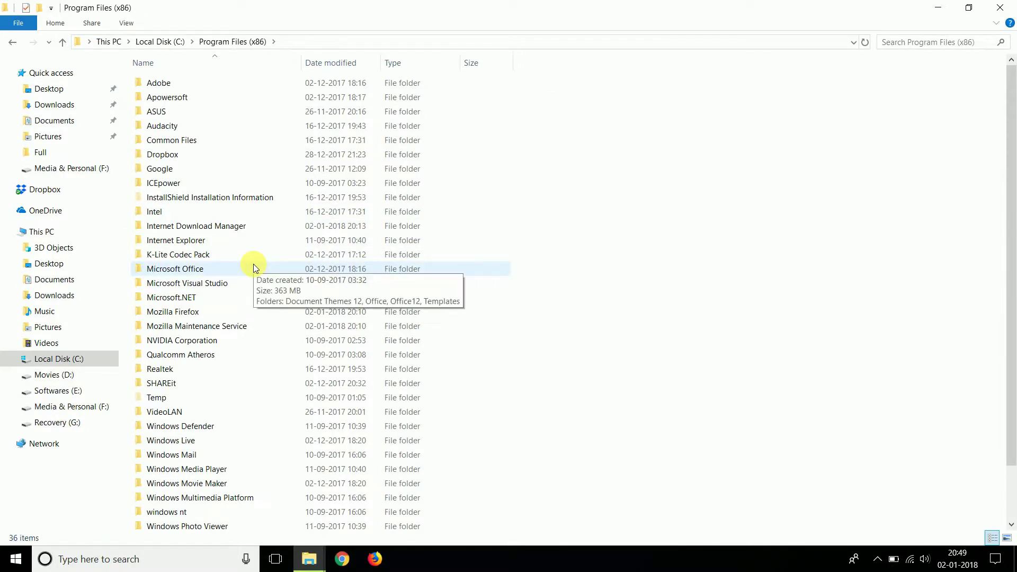
double_click(201, 226)
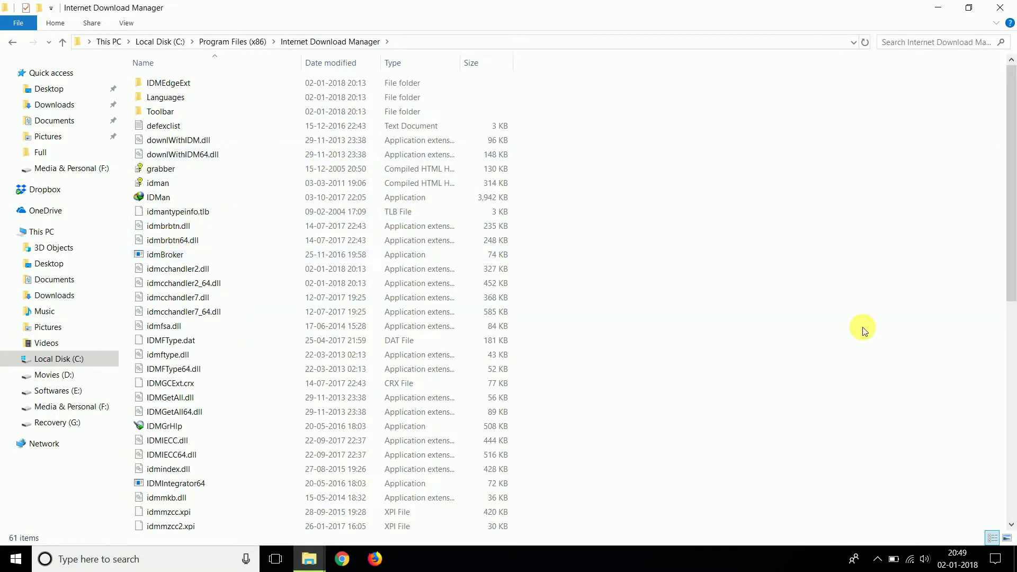
Paste the copied idman application into the installation folder, replacing the existing file and granting administrator permission
right_click(583, 139)
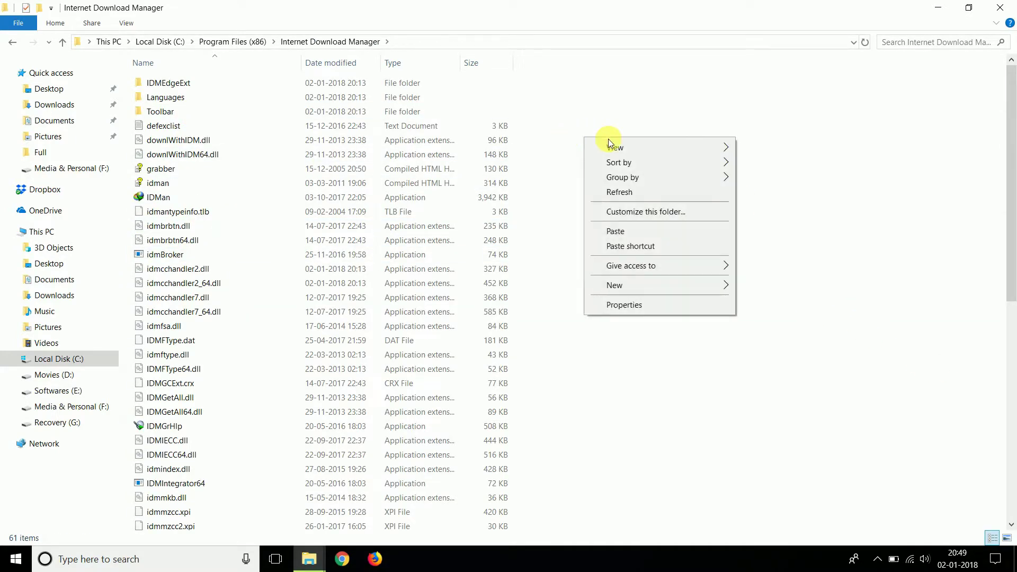
click(631, 230)
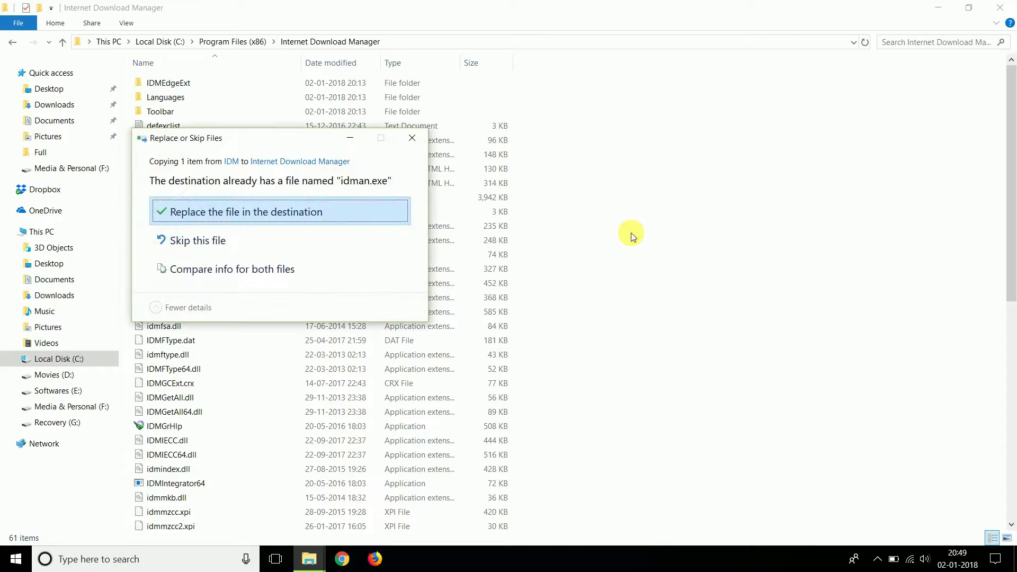
click(219, 212)
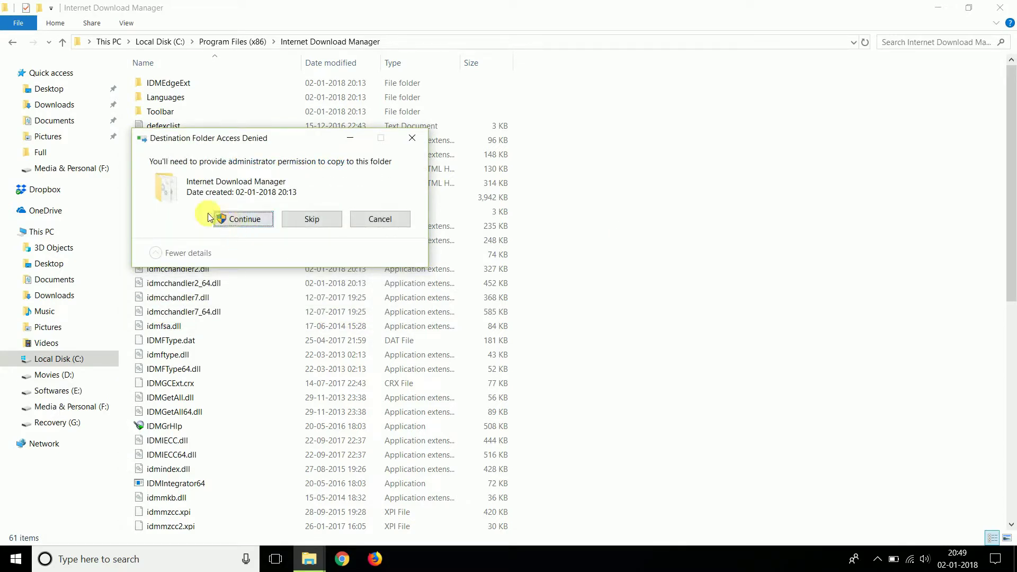
click(245, 219)
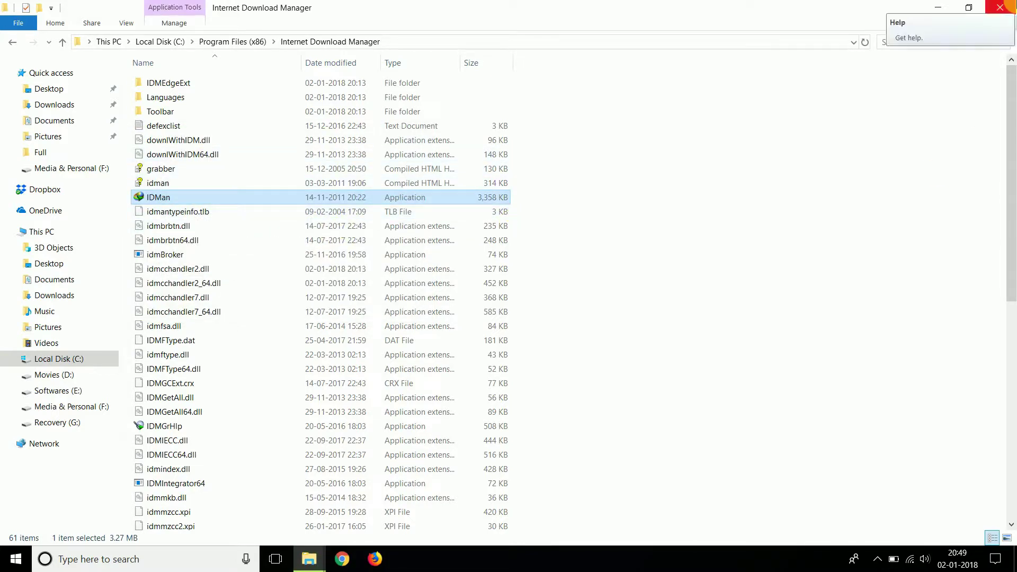
Merge the RegKey Windows 64-bit file from the IDM folder into the registry, approving the prompts, and close the open folder windows
click(1000, 8)
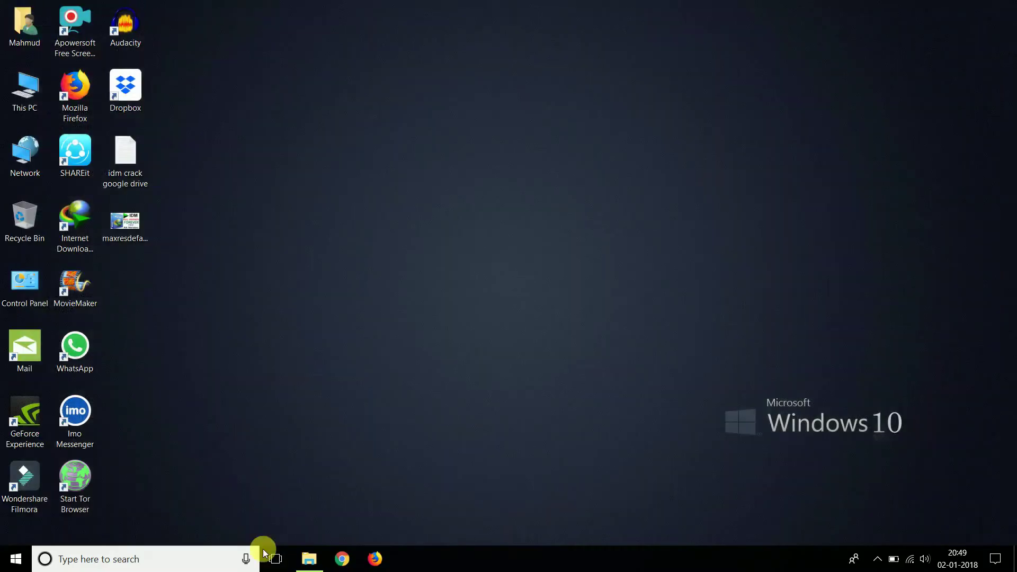
click(309, 559)
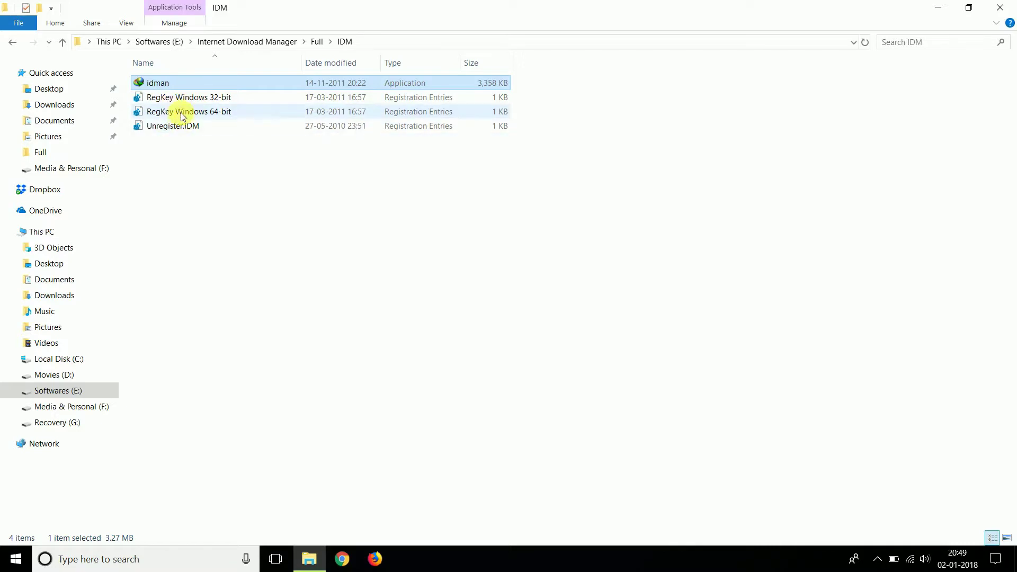
double_click(225, 114)
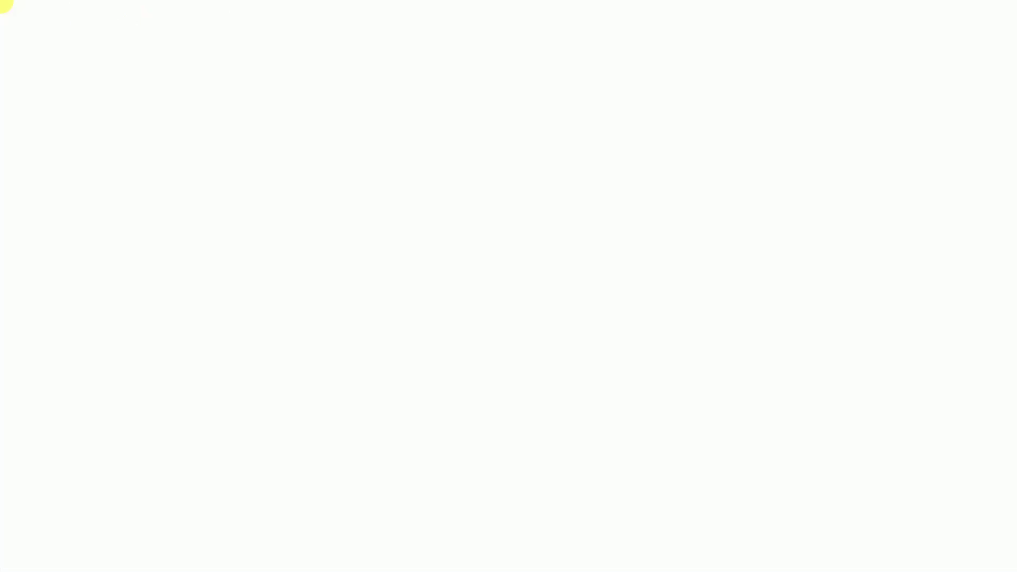
click(427, 360)
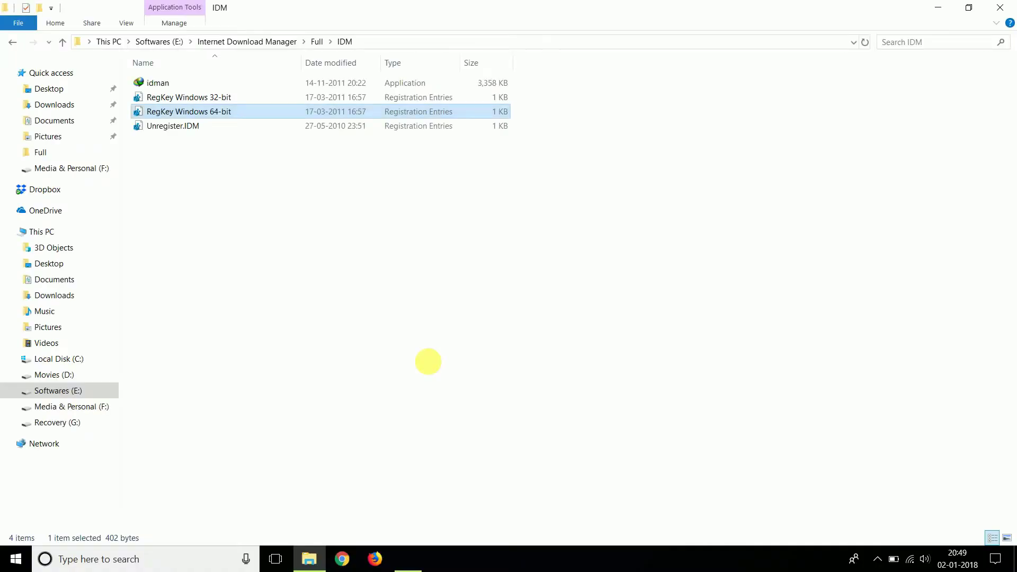
click(600, 305)
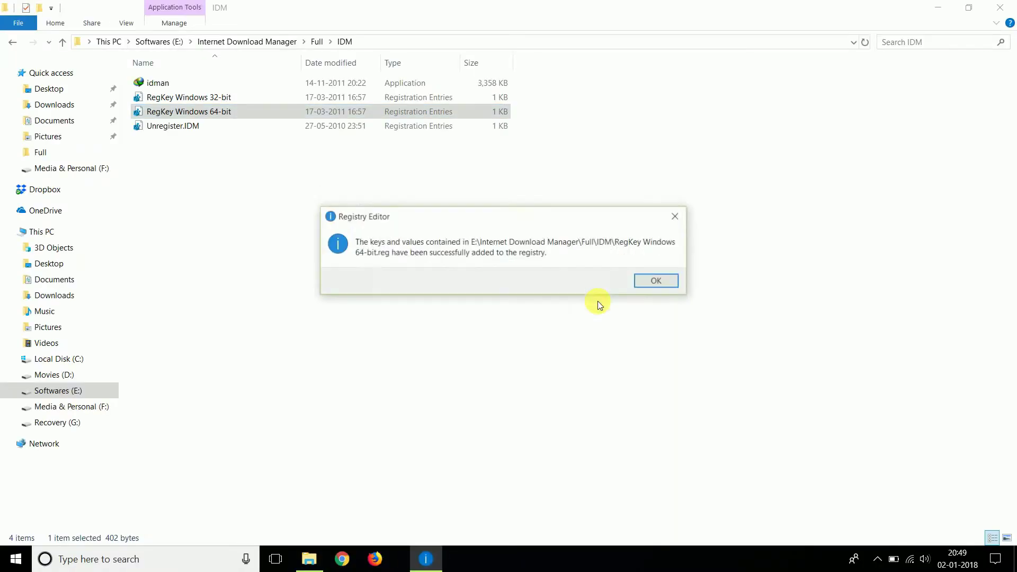
click(651, 281)
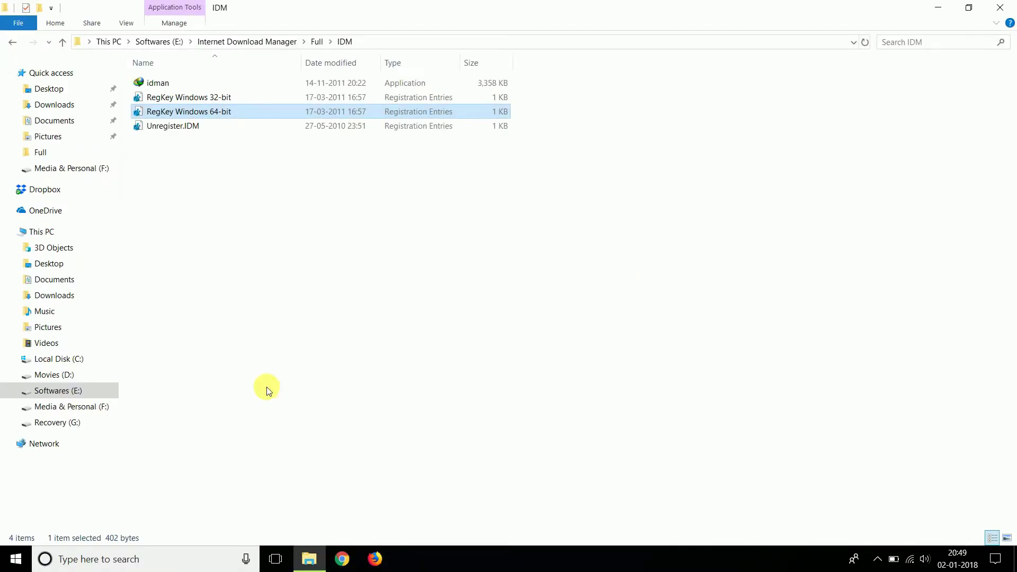
click(1010, 5)
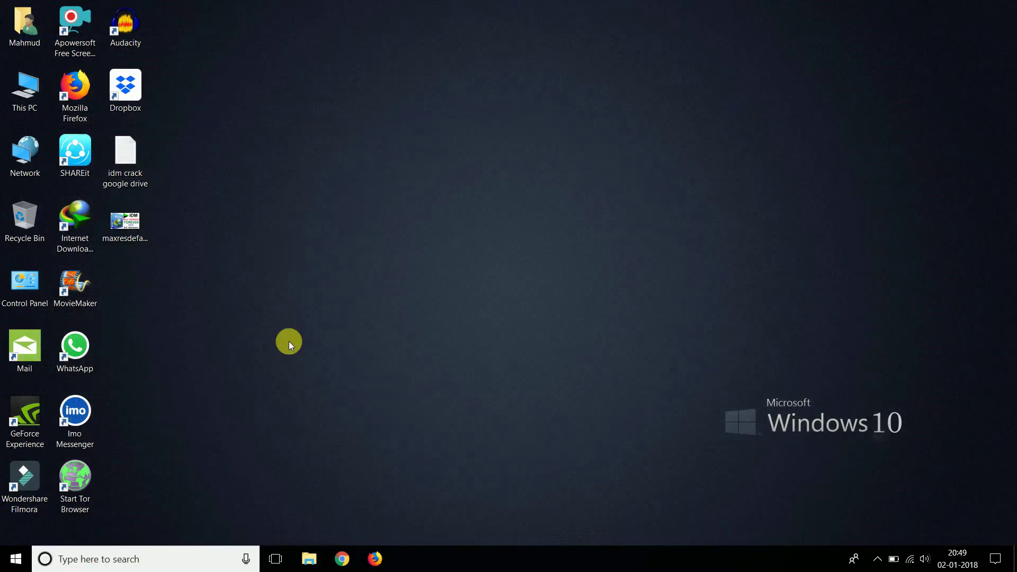
Launch Internet Download Manager from the desktop and check whether its Registration command is still available
right_click(298, 122)
click(321, 164)
double_click(72, 229)
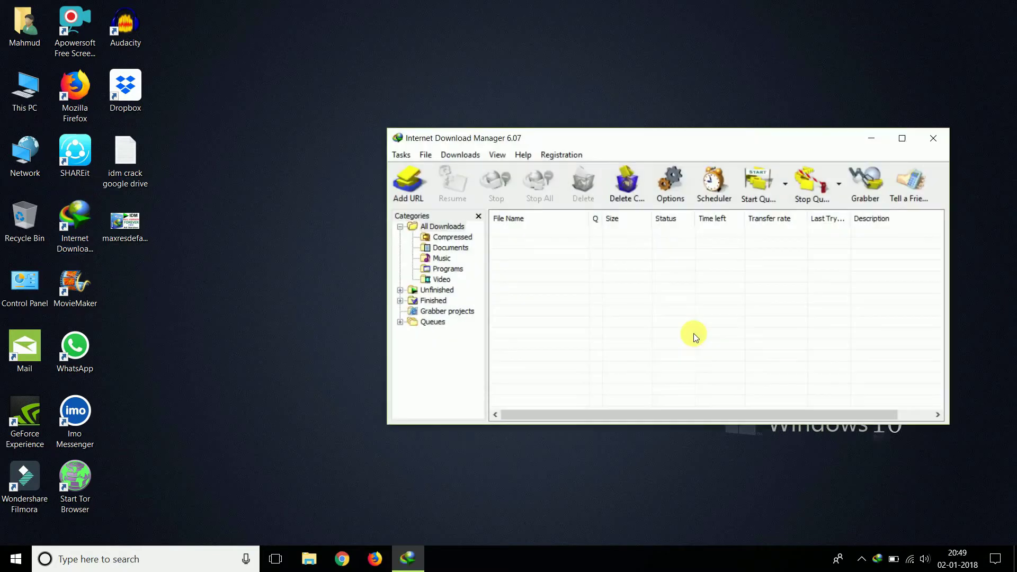
drag(538, 135, 503, 138)
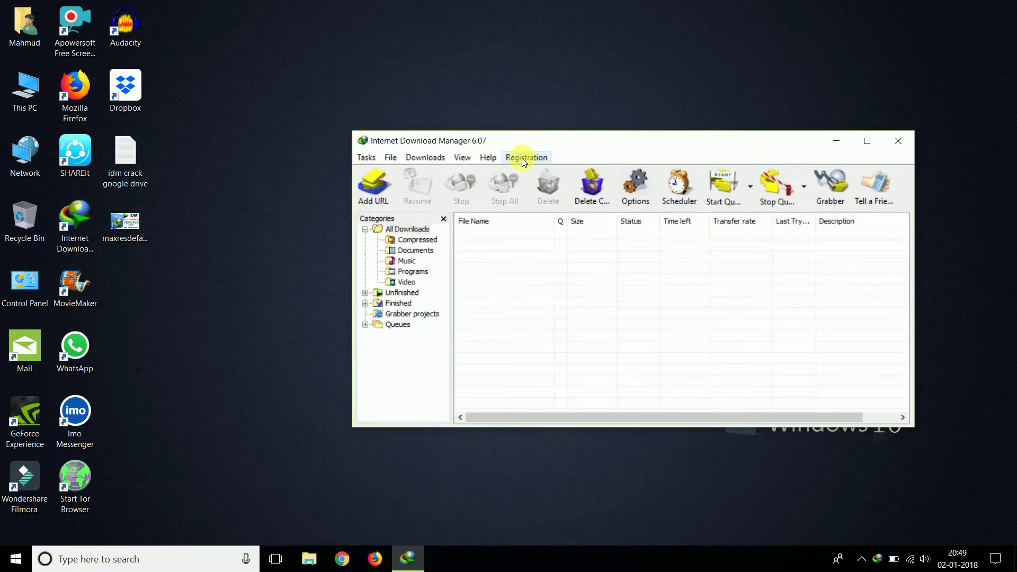
click(522, 158)
click(554, 190)
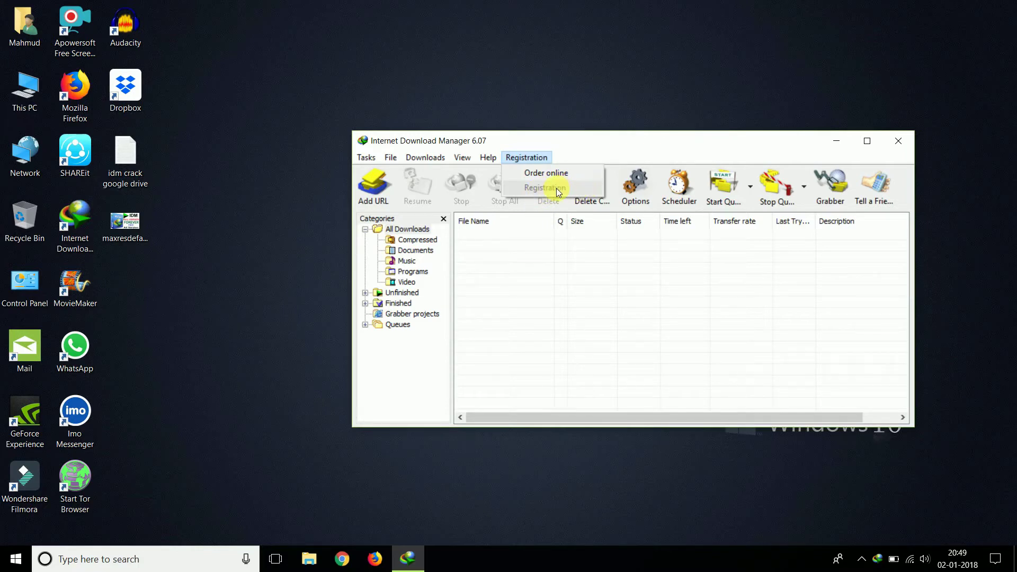
click(626, 142)
drag(625, 142, 598, 142)
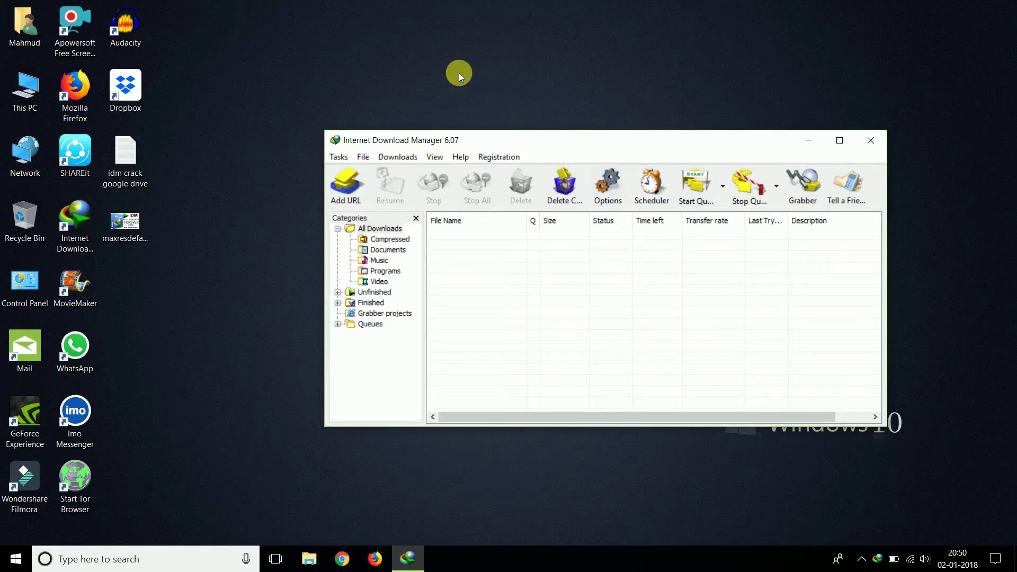
drag(502, 144, 461, 125)
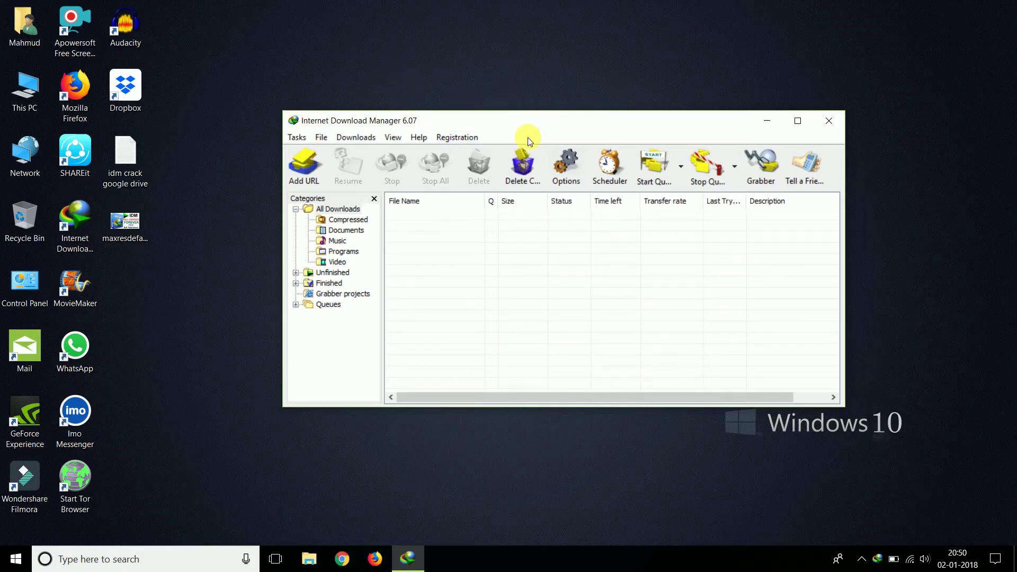
right_click(453, 69)
click(476, 101)
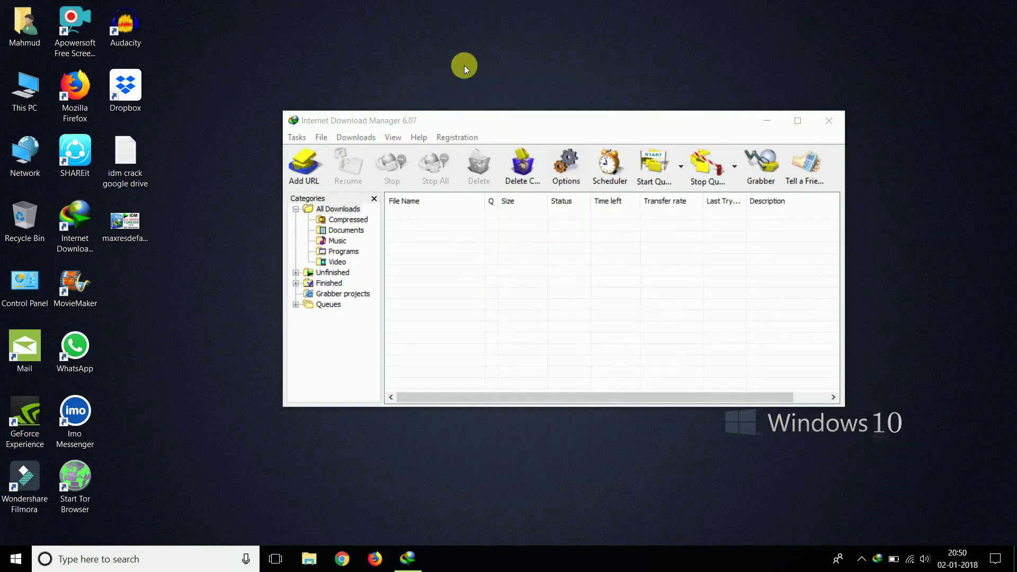
drag(615, 123, 557, 163)
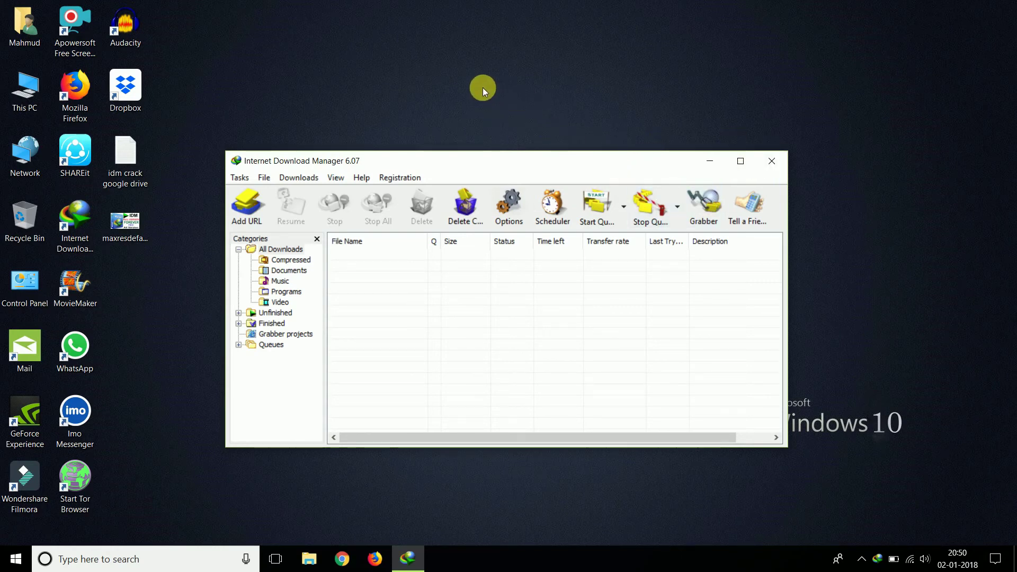
Close the Internet Download Manager window
click(777, 161)
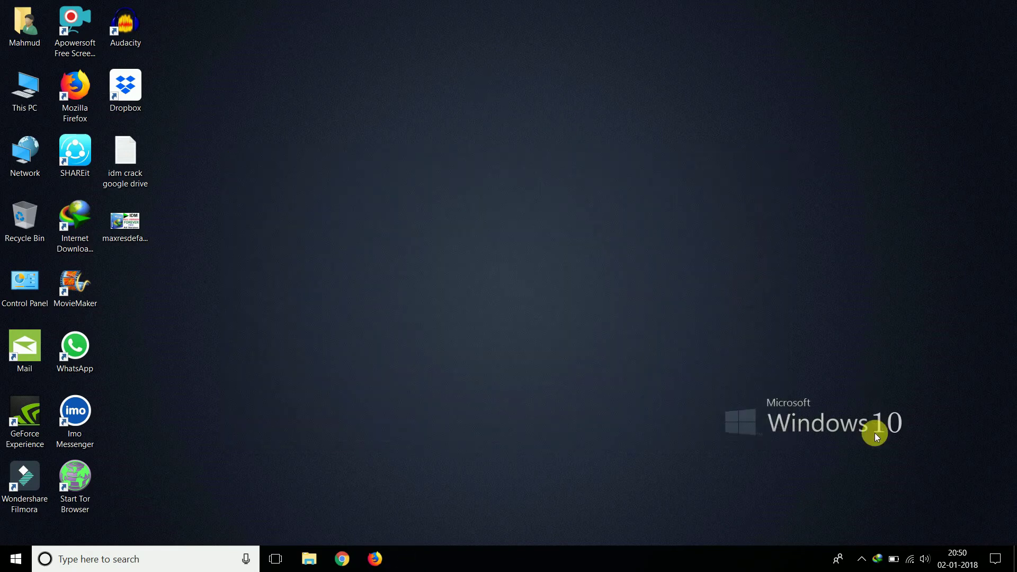
right_click(861, 565)
click(792, 545)
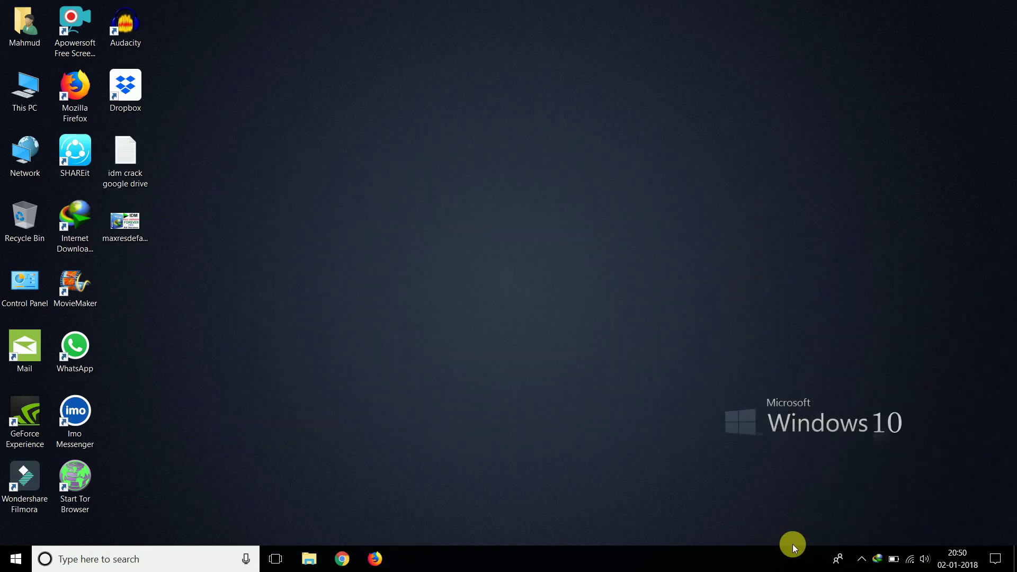
click(868, 562)
right_click(892, 532)
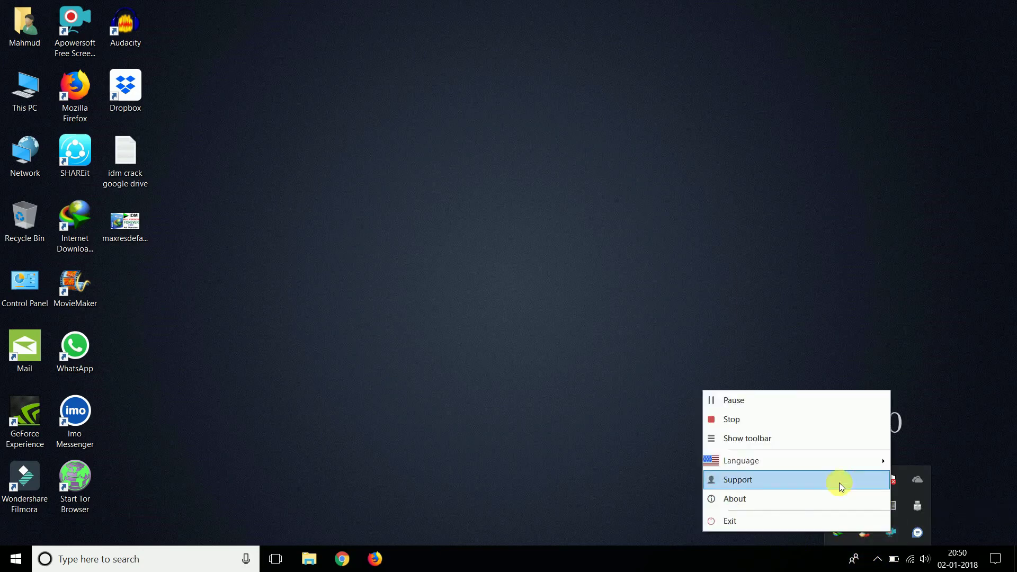